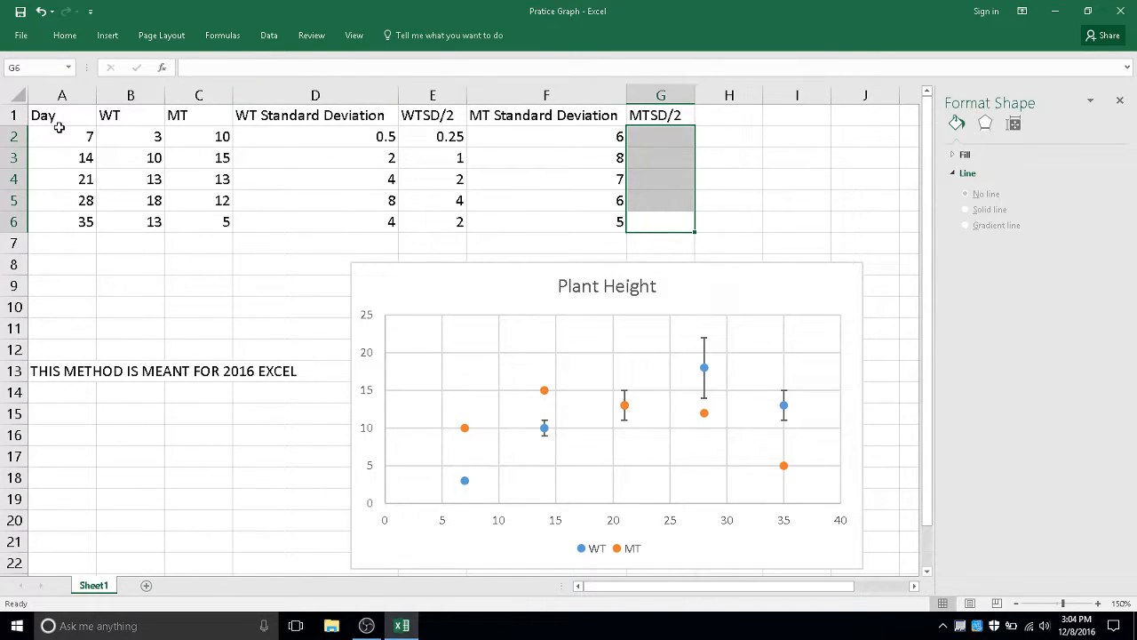
Step: Delete the existing vertical error bars of the WT series from the Plant Height chart
left_click(705, 340)
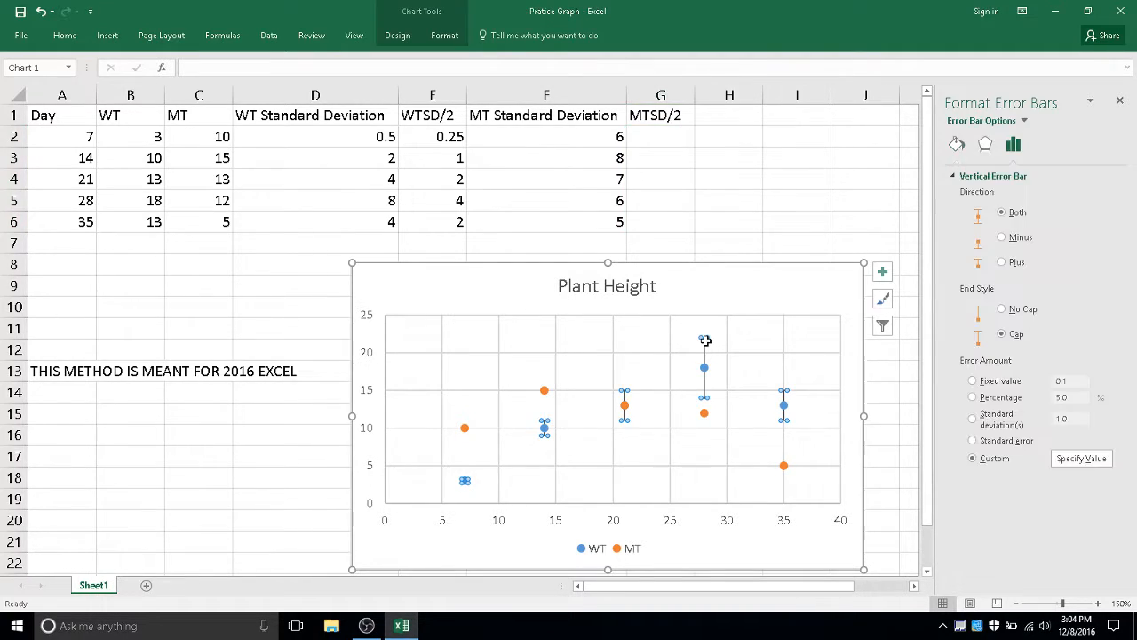
key("Delete")
left_click(207, 242)
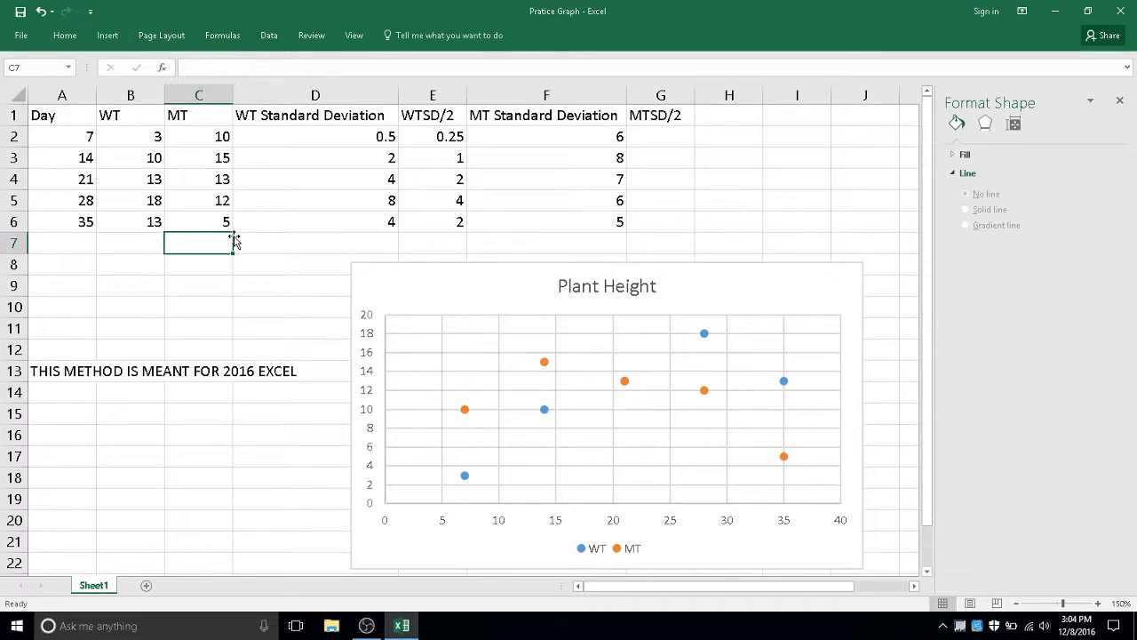
Step: Examine the Day, WT, MT and standard deviation columns together with the Plant Height chart plotted from them
left_click(62, 131)
left_click(64, 116)
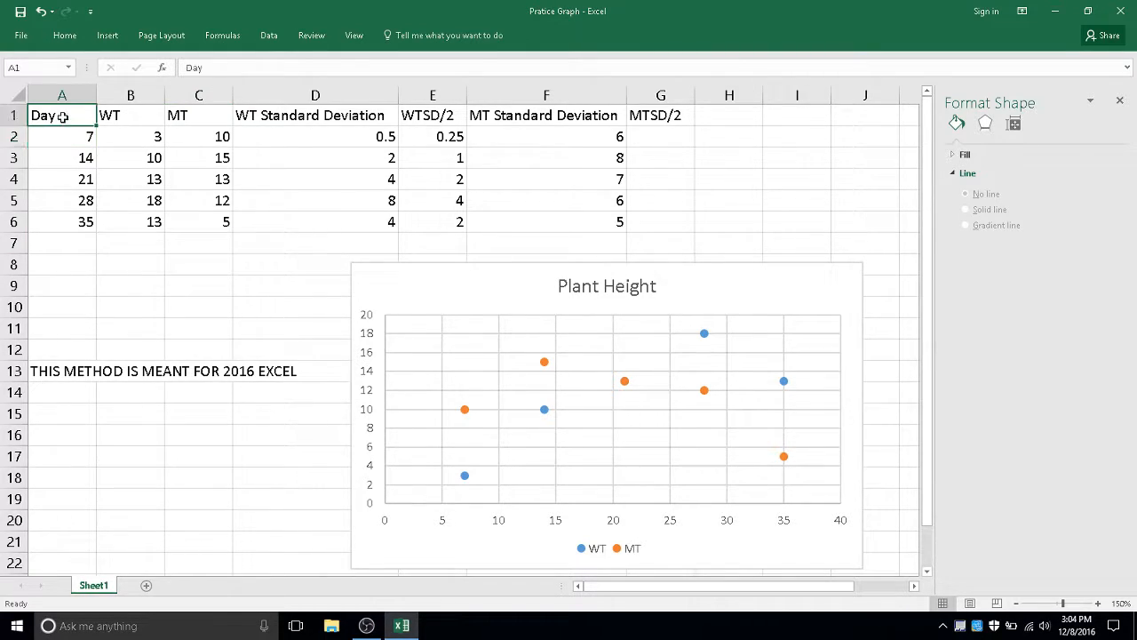
left_click(122, 130)
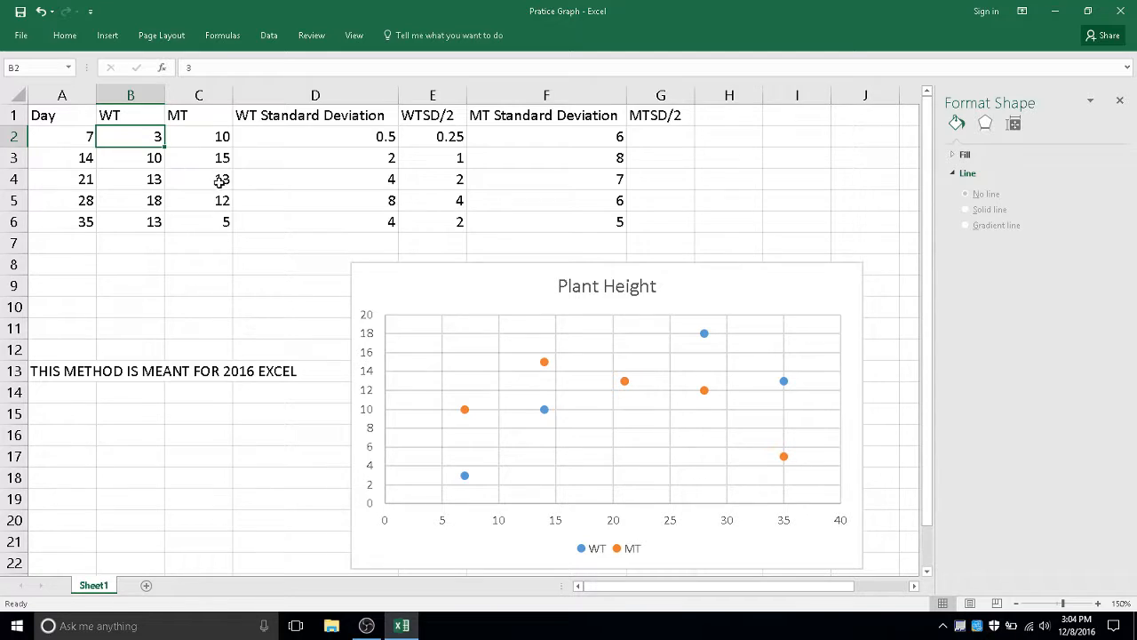
left_click(489, 291)
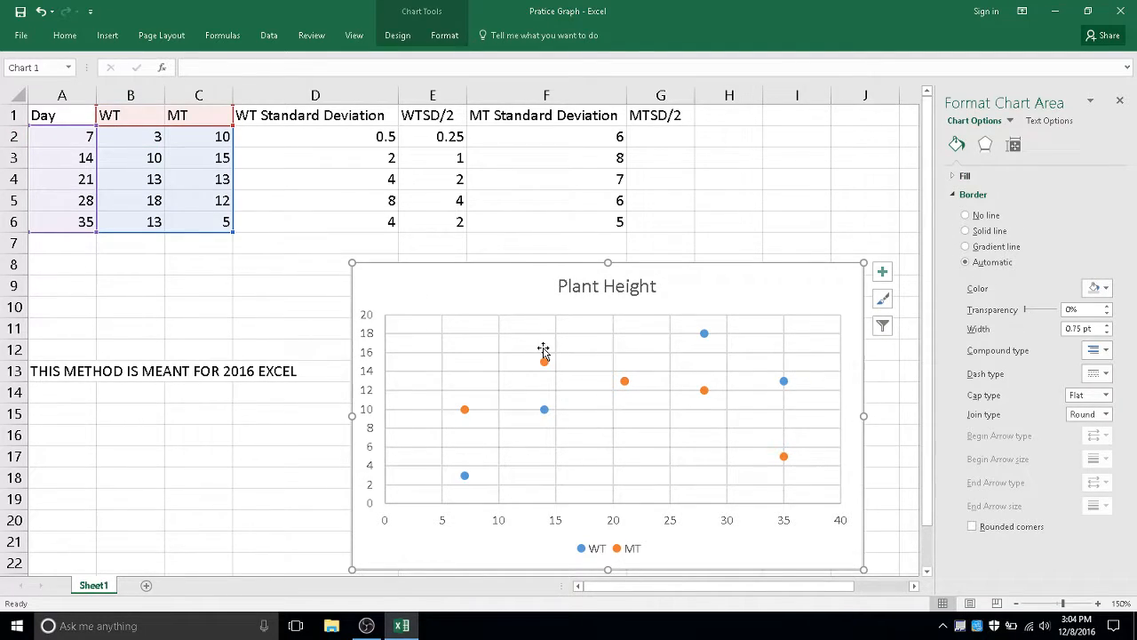
left_click(300, 118)
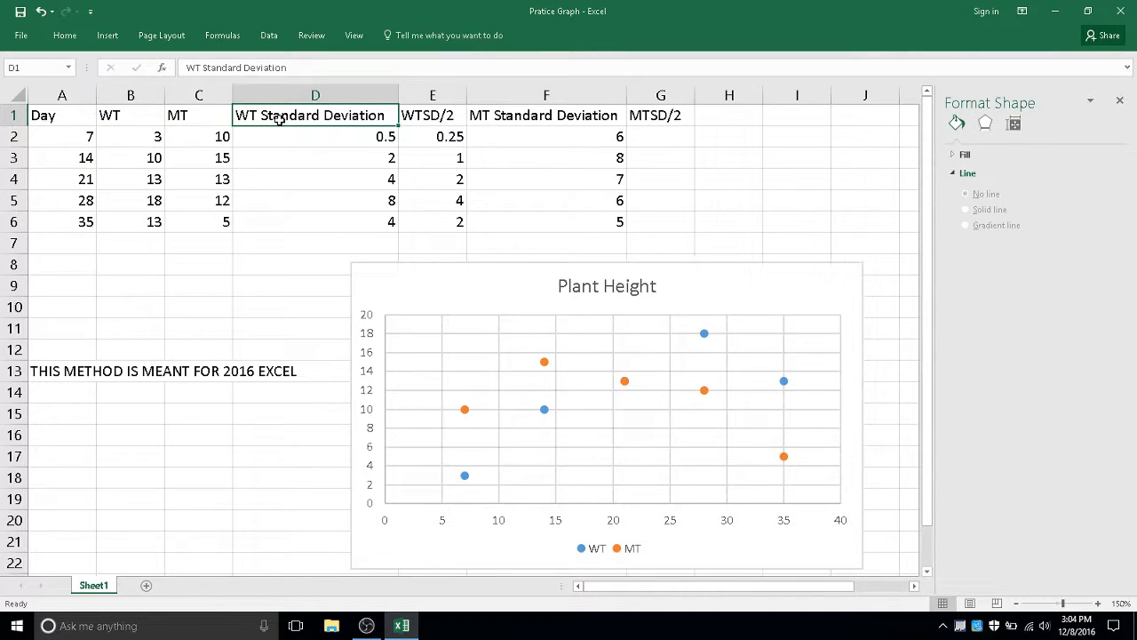
left_click(500, 115)
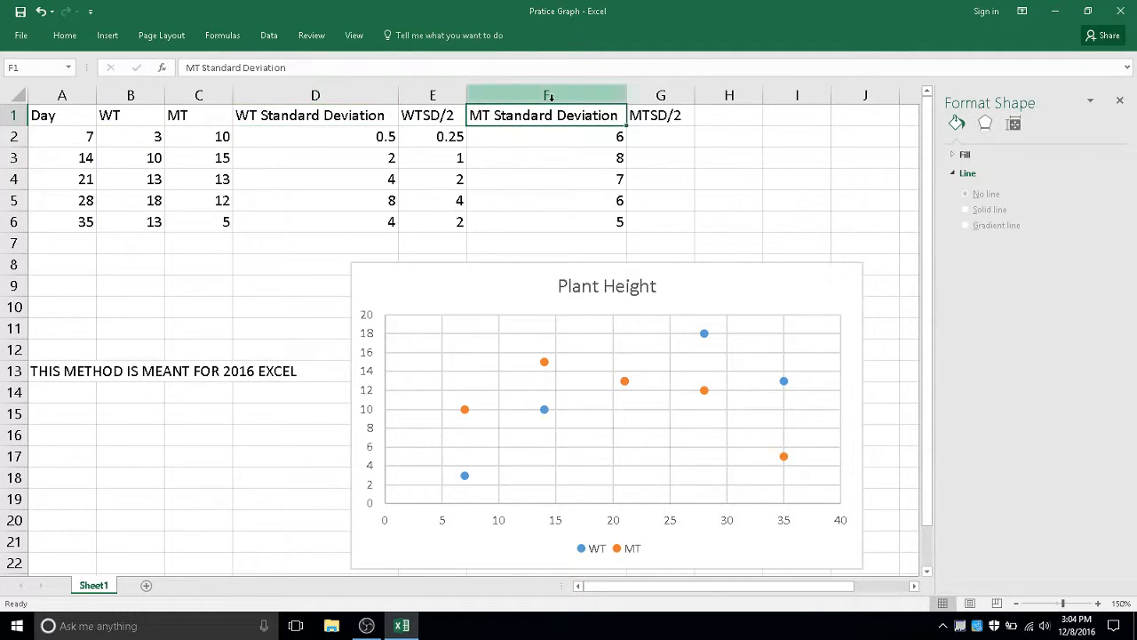
left_click(444, 117)
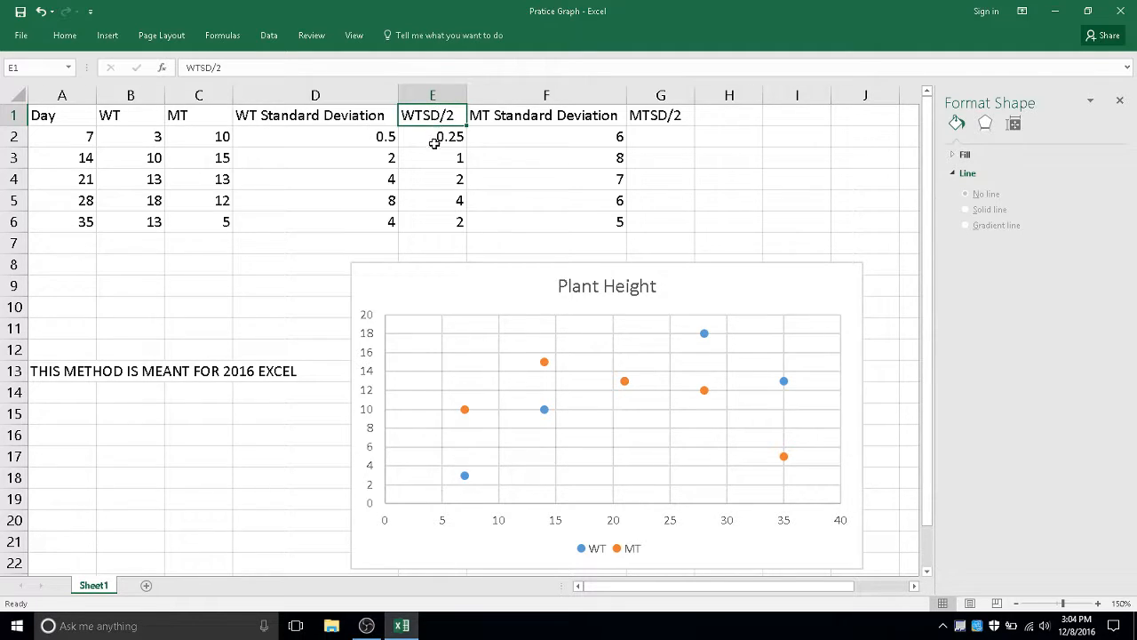
Step: Enter the formula =F2/2 in cell G2 to halve the first MT standard deviation
left_click(645, 137)
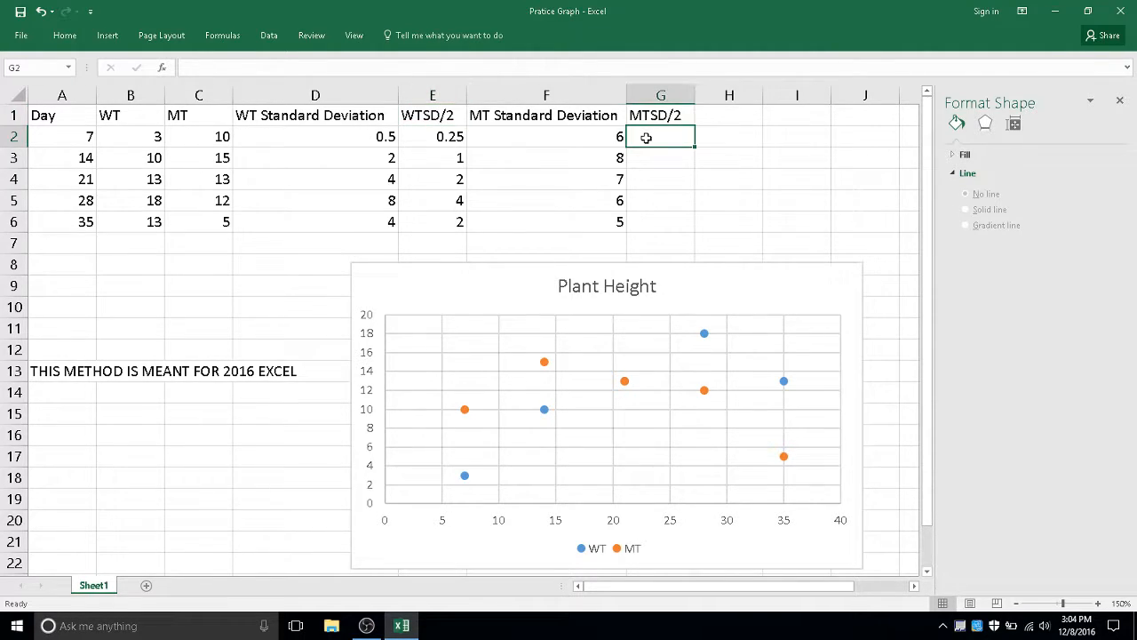
left_click(299, 65)
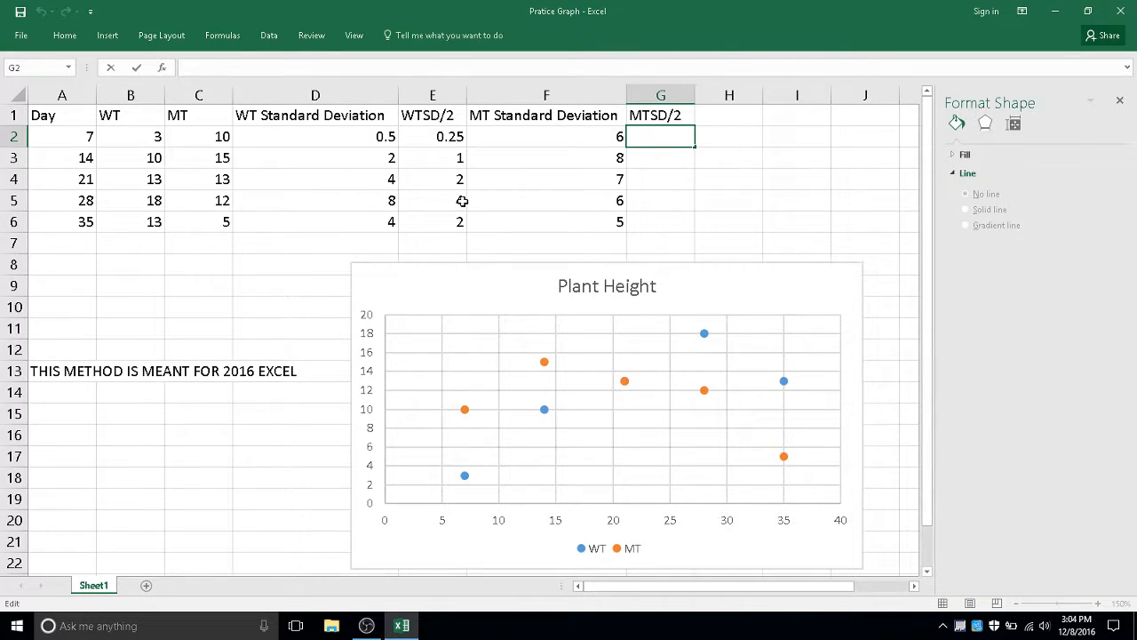
type("=")
left_click(600, 139)
type("/2")
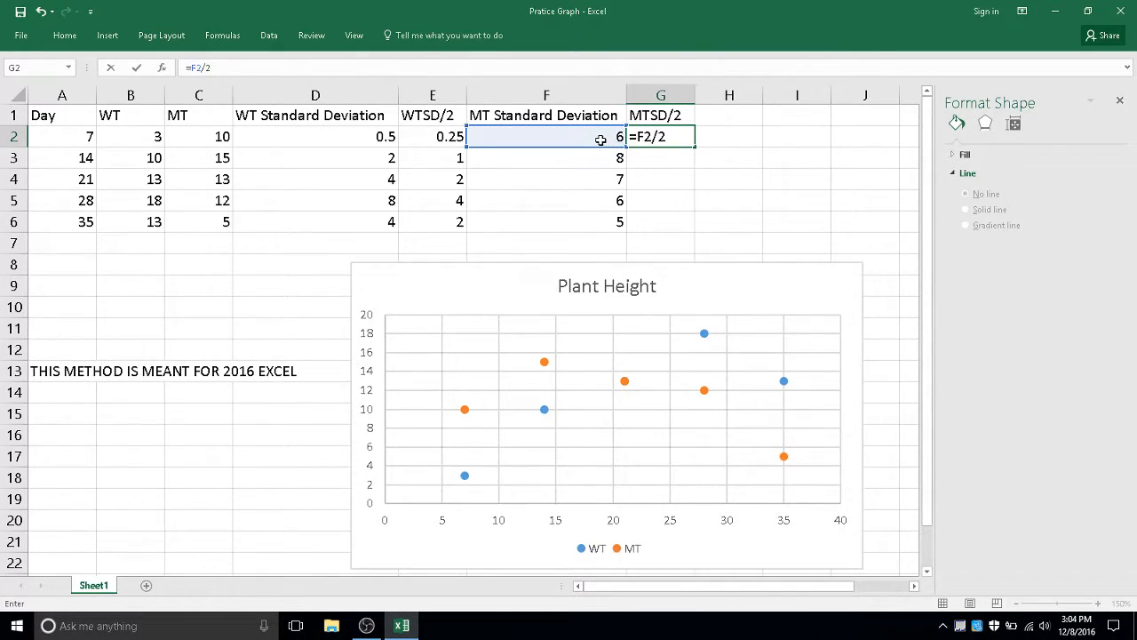
key("Return")
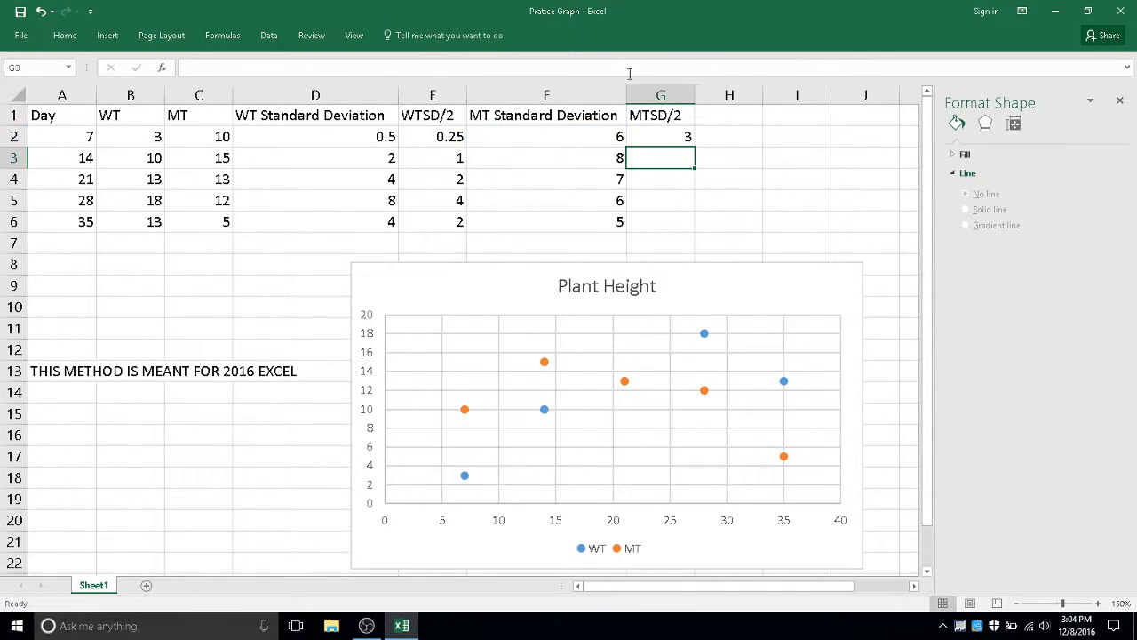
Step: Fill the halving formula from G2 down through G6 in the MTSD/2 column
left_click(684, 139)
left_click_drag(697, 143, 693, 233)
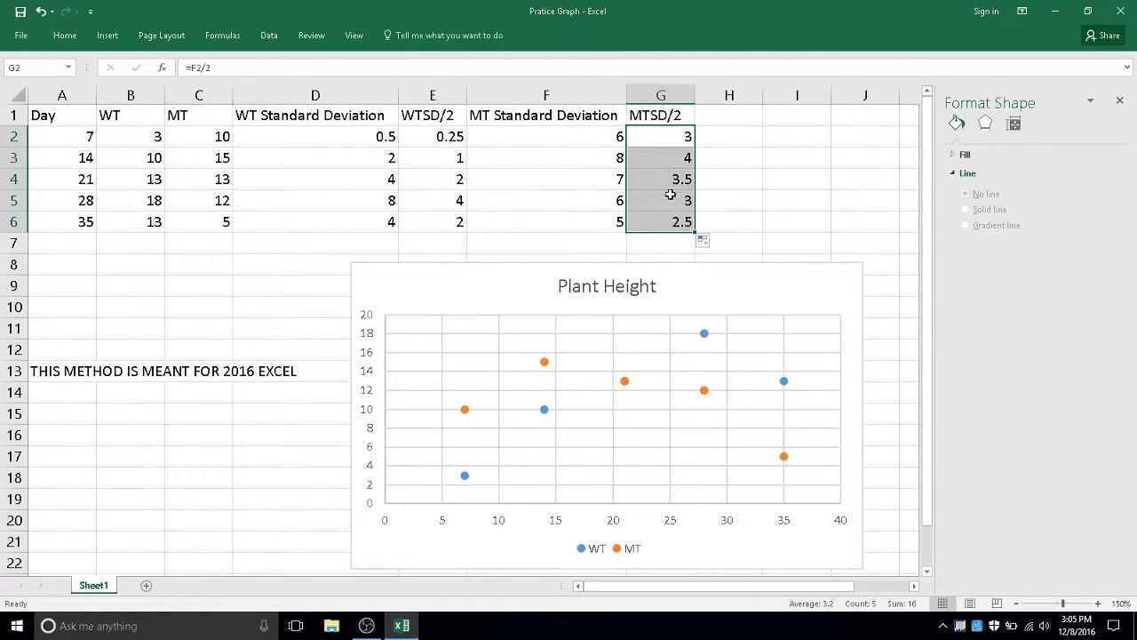
left_click(490, 240)
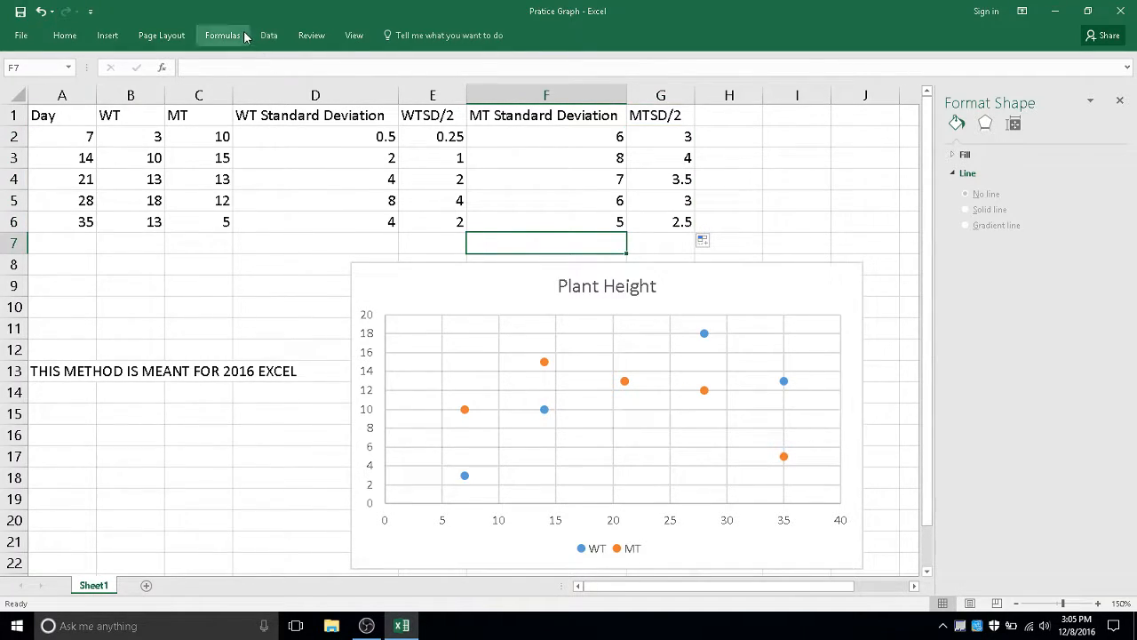
Step: Add error bars to the WT series of the Plant Height chart and delete its horizontal error bars
left_click(407, 270)
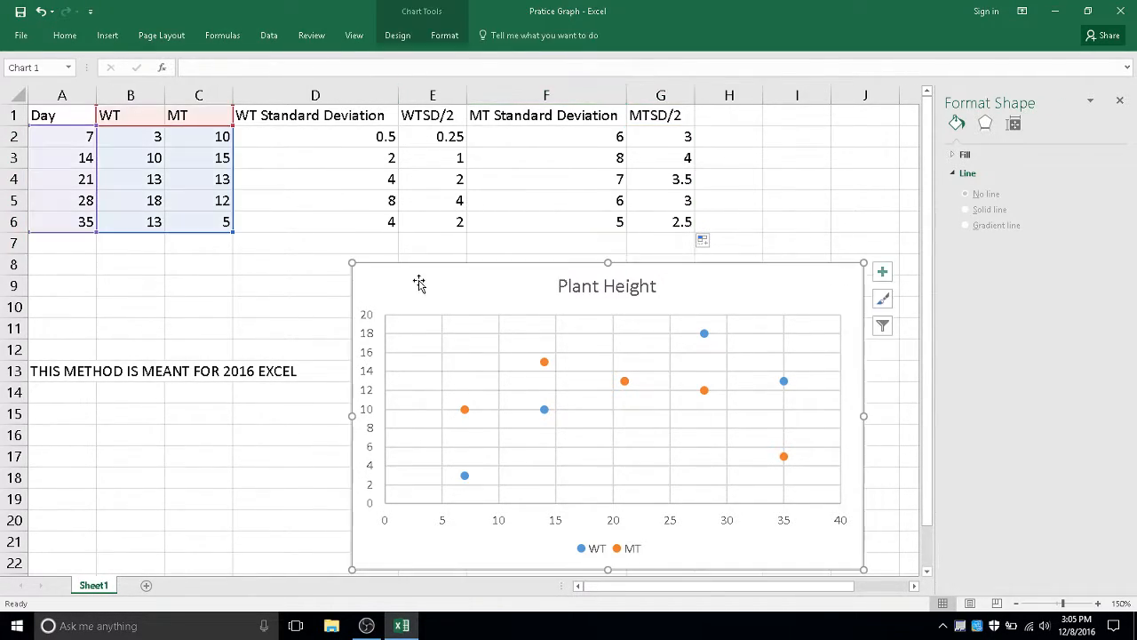
left_click(400, 36)
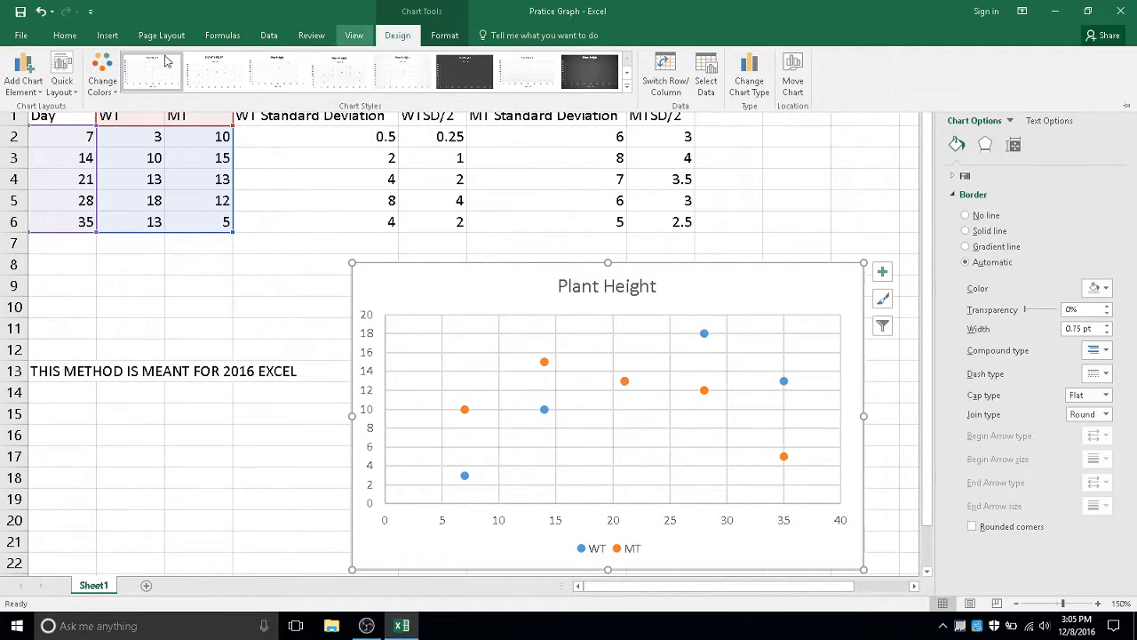
left_click(24, 85)
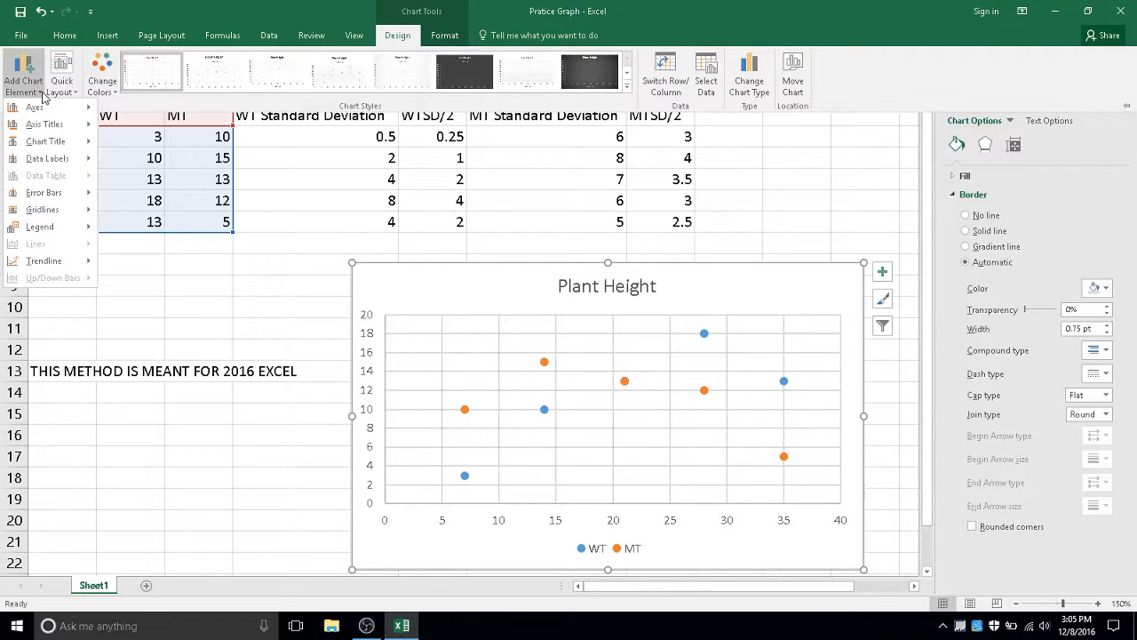
mouse_move(48, 191)
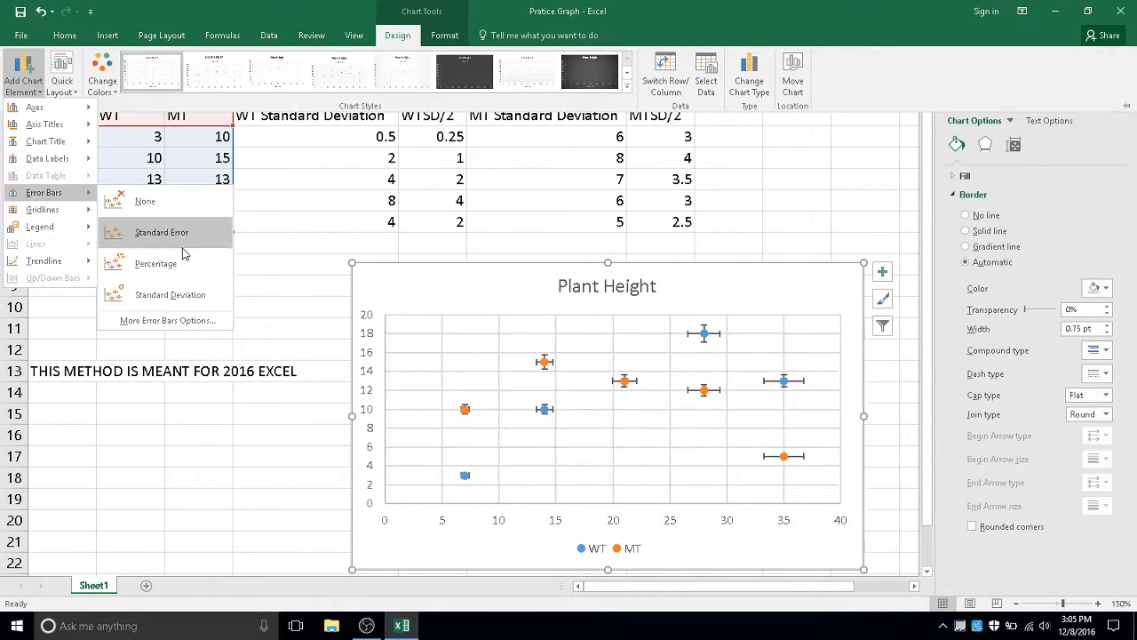
left_click(167, 319)
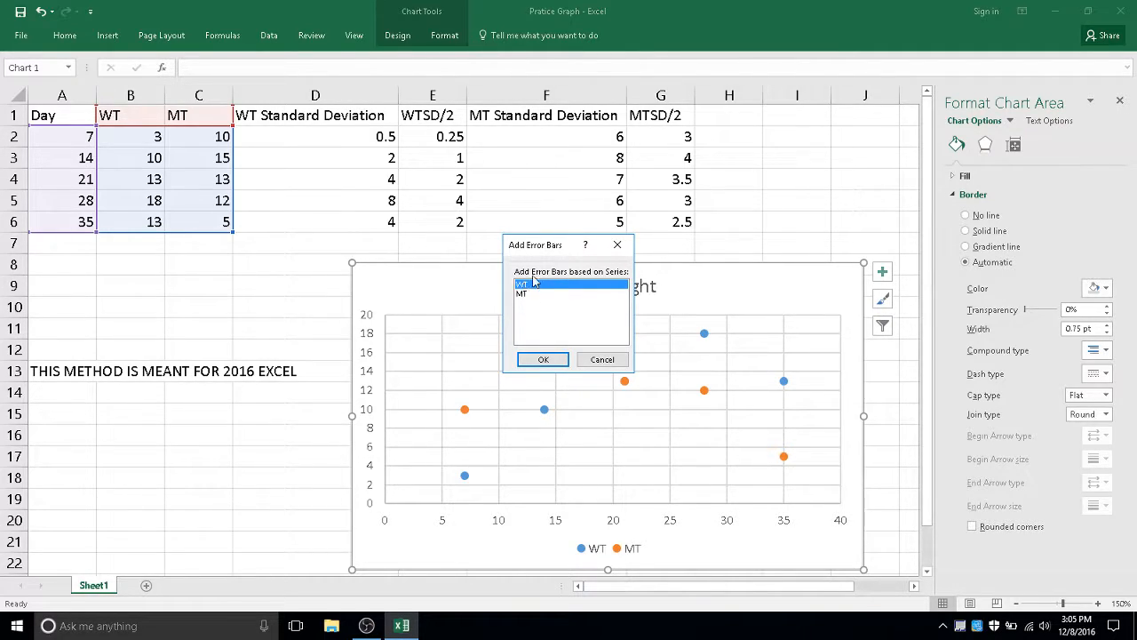
left_click(544, 360)
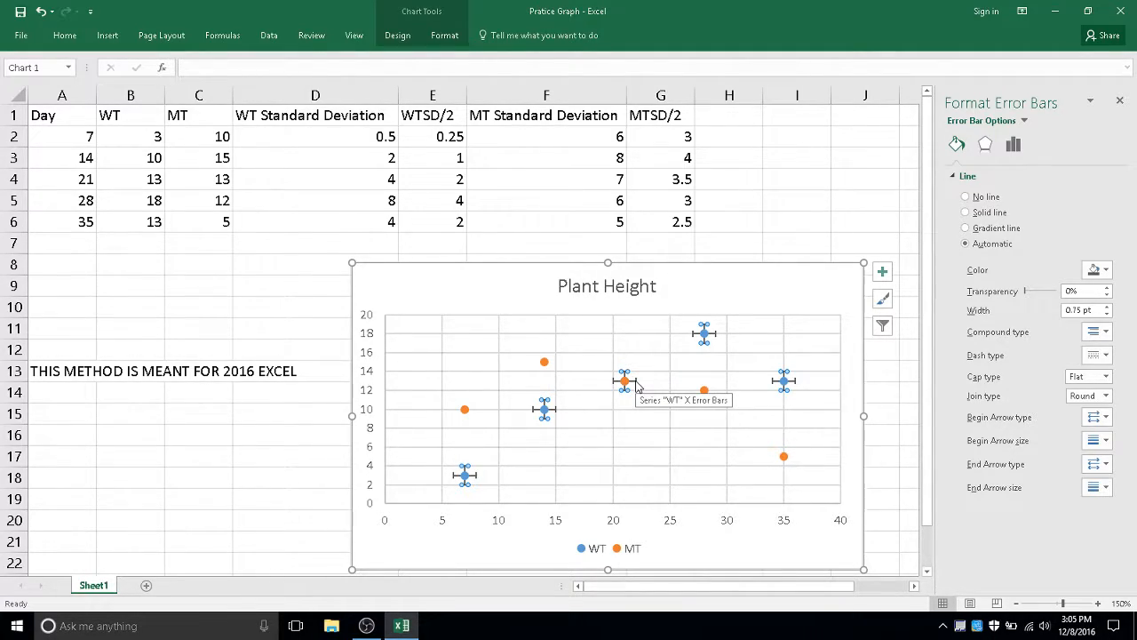
left_click(635, 382)
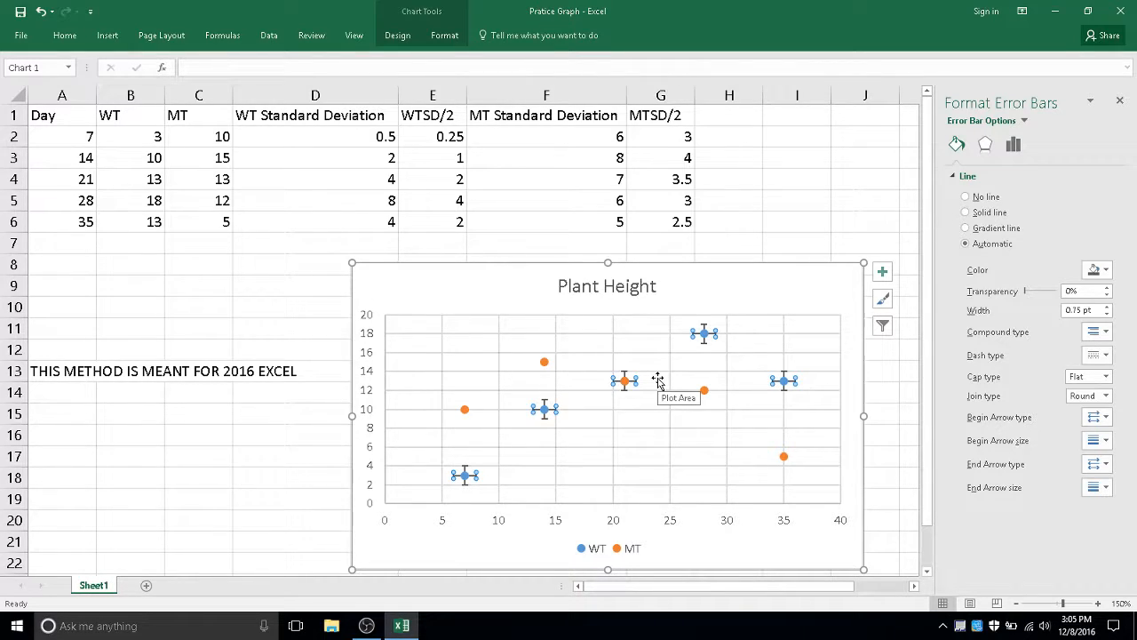
key("Escape")
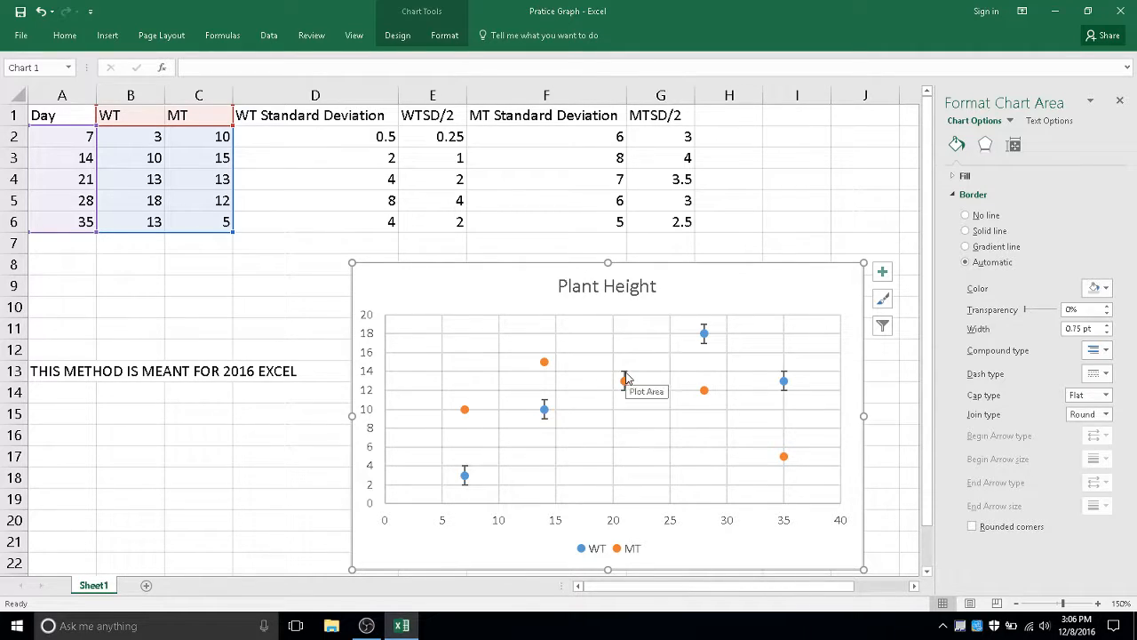
Step: Switch the WT vertical error bars to custom amounts and use E2:E6 as the positive error value
left_click(625, 379)
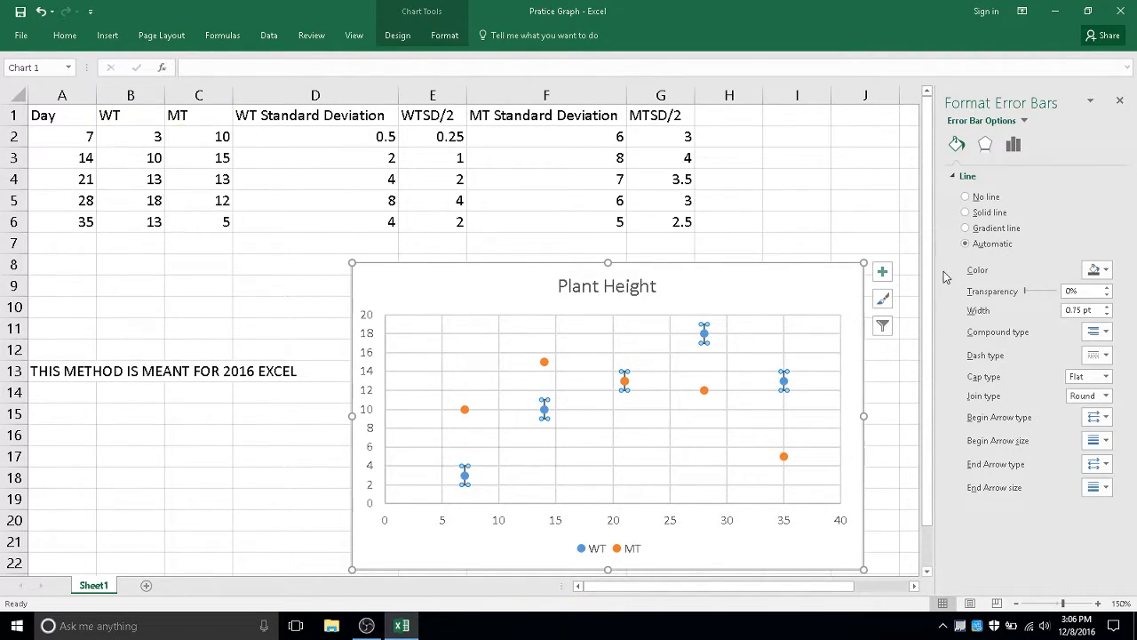
left_click(1013, 145)
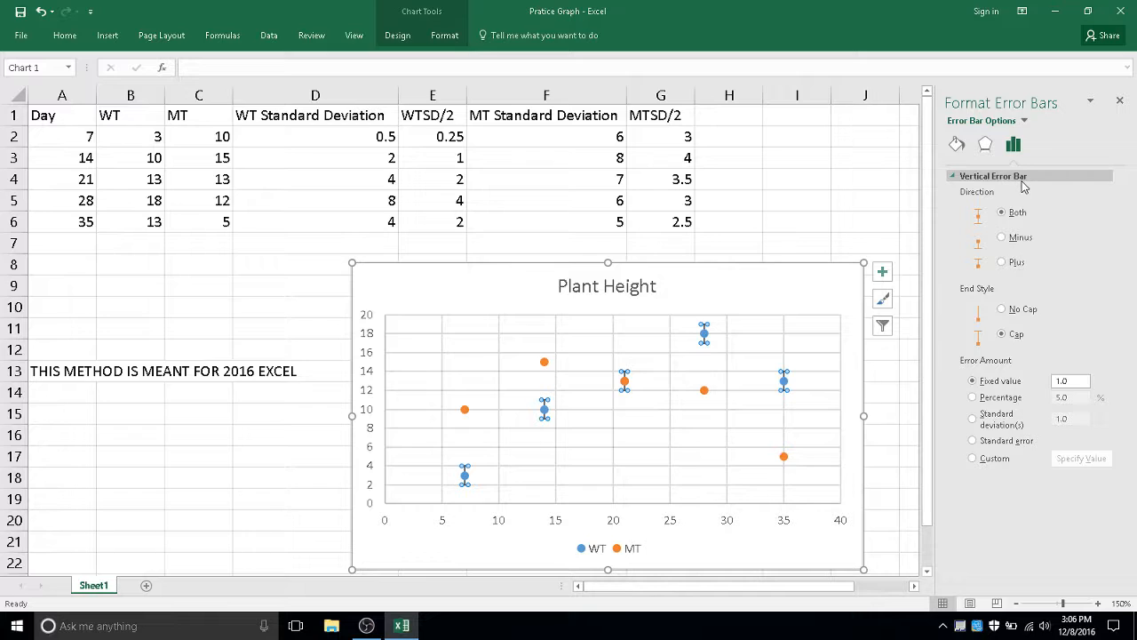
left_click(990, 463)
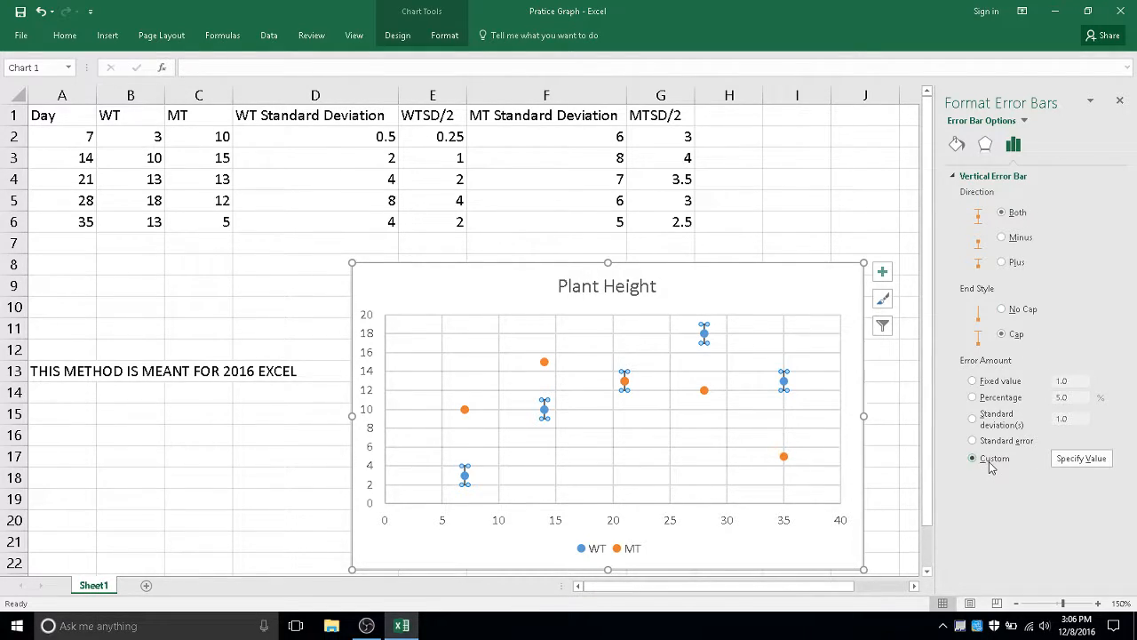
left_click(1077, 469)
left_click_drag(611, 224, 622, 234)
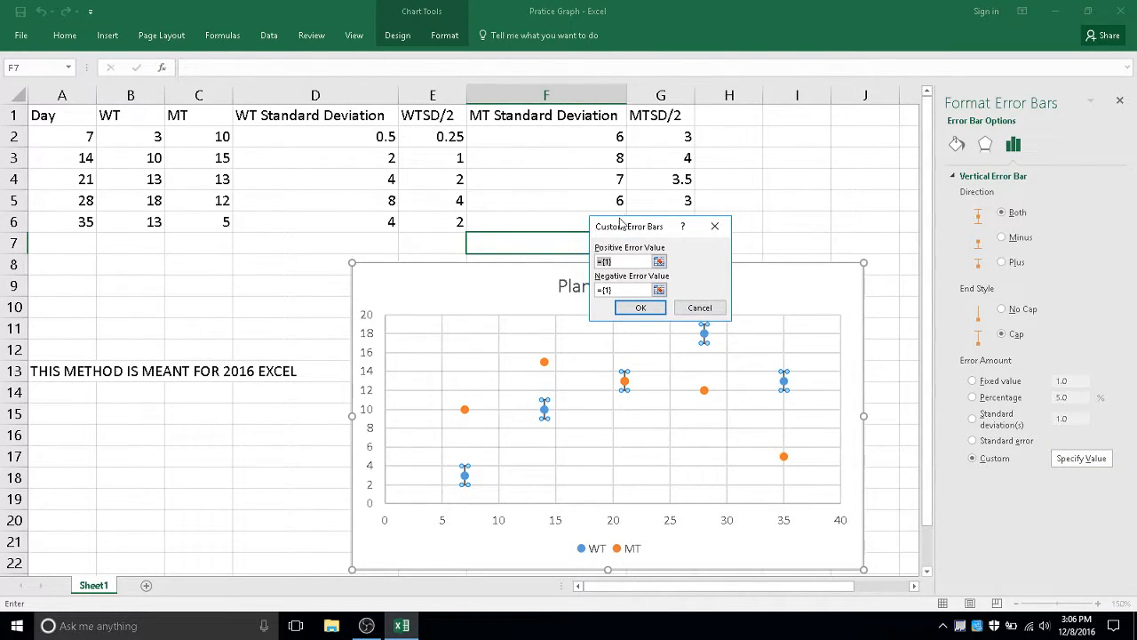
left_click(449, 138)
left_click_drag(449, 138, 444, 222)
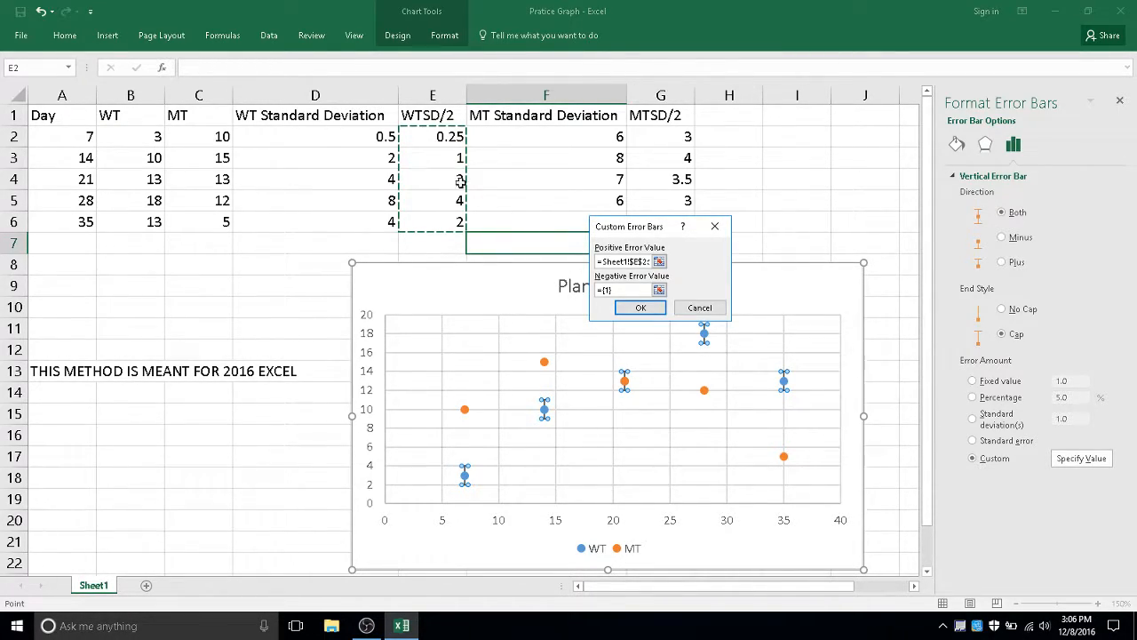
Step: Use E2:E6 as the negative error value as well and apply the custom error bars
left_click(630, 289)
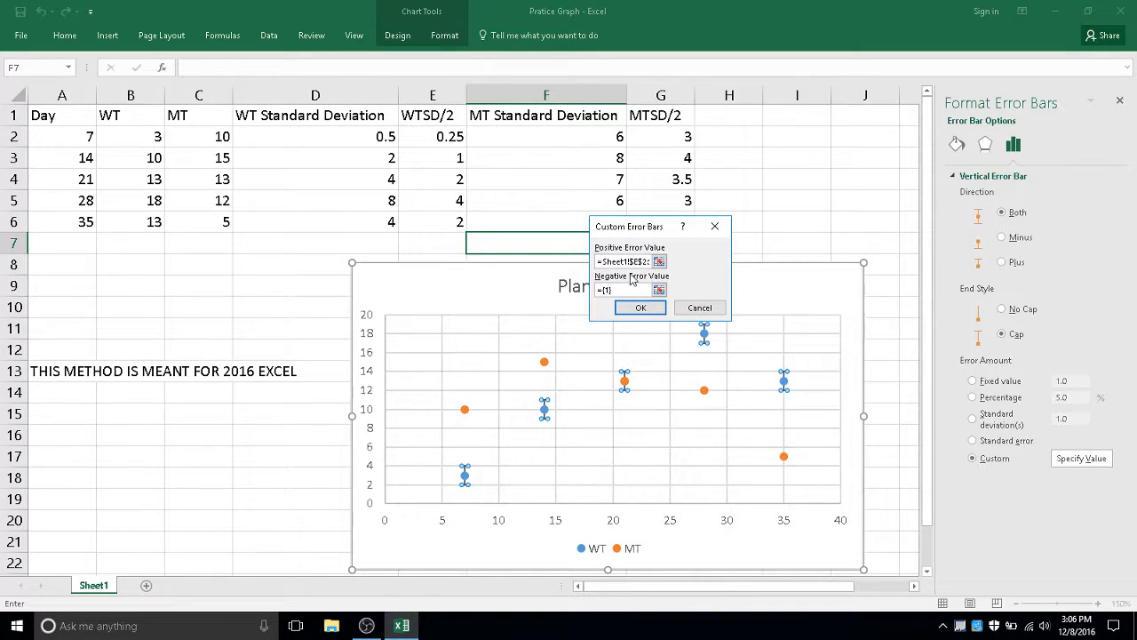
key("BackSpace")
key("BackSpace")
left_click_drag(426, 142, 431, 216)
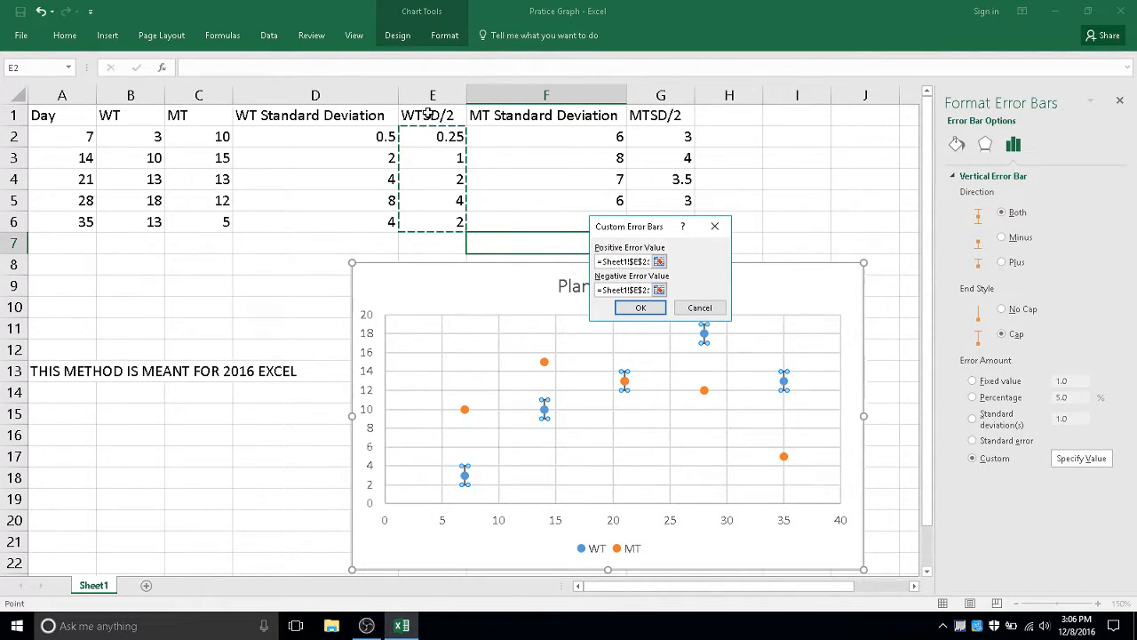
left_click(642, 308)
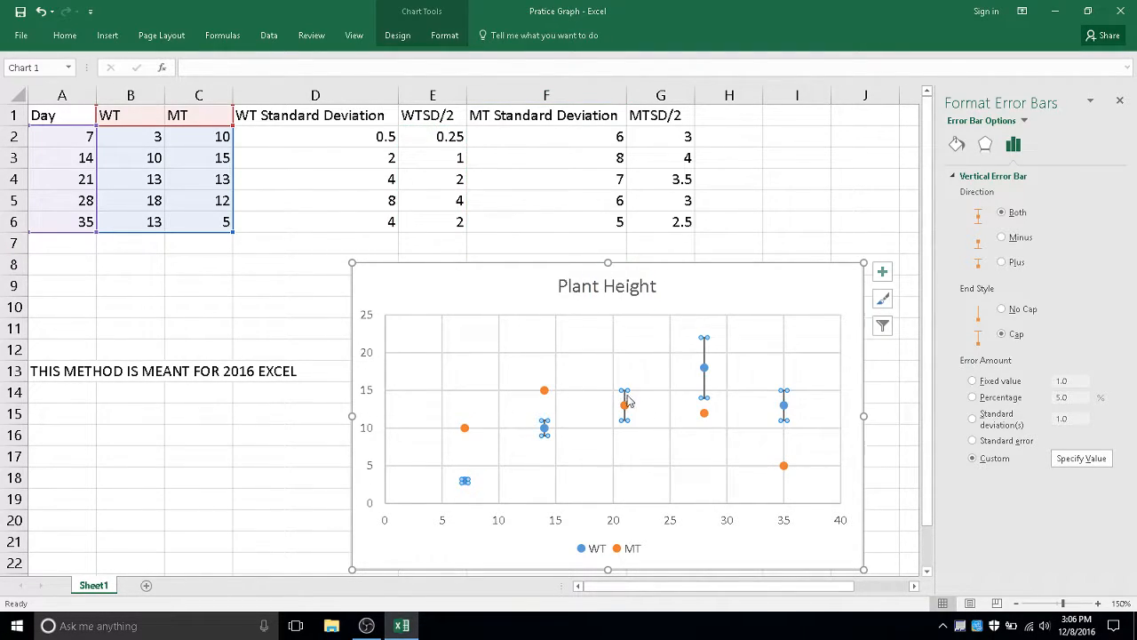
Step: Change the line colour of the WT error bars to light blue
left_click(957, 143)
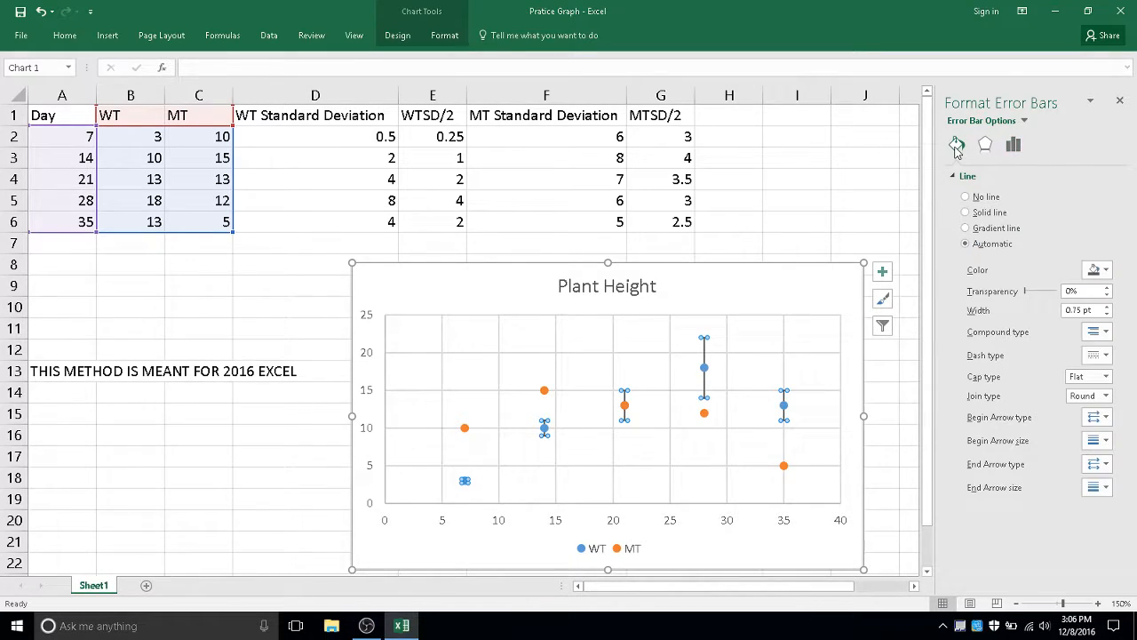
left_click(1110, 270)
key("Escape")
left_click(708, 355)
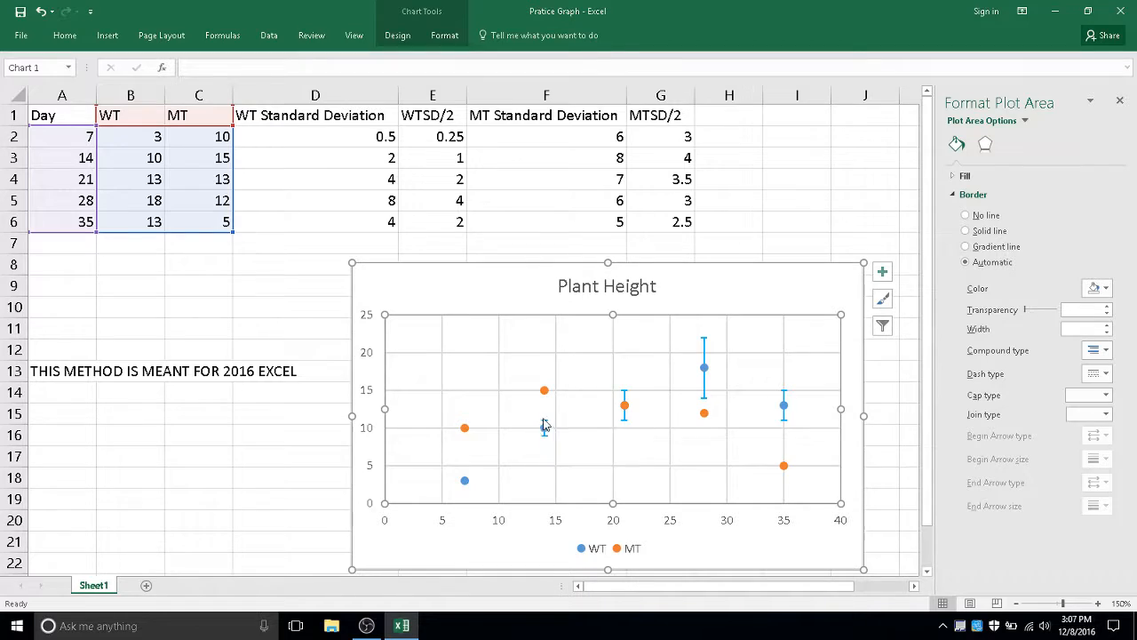
Step: Compare the WT error bars on the chart with the WT Standard Deviation and WTSD/2 columns
left_click(545, 426)
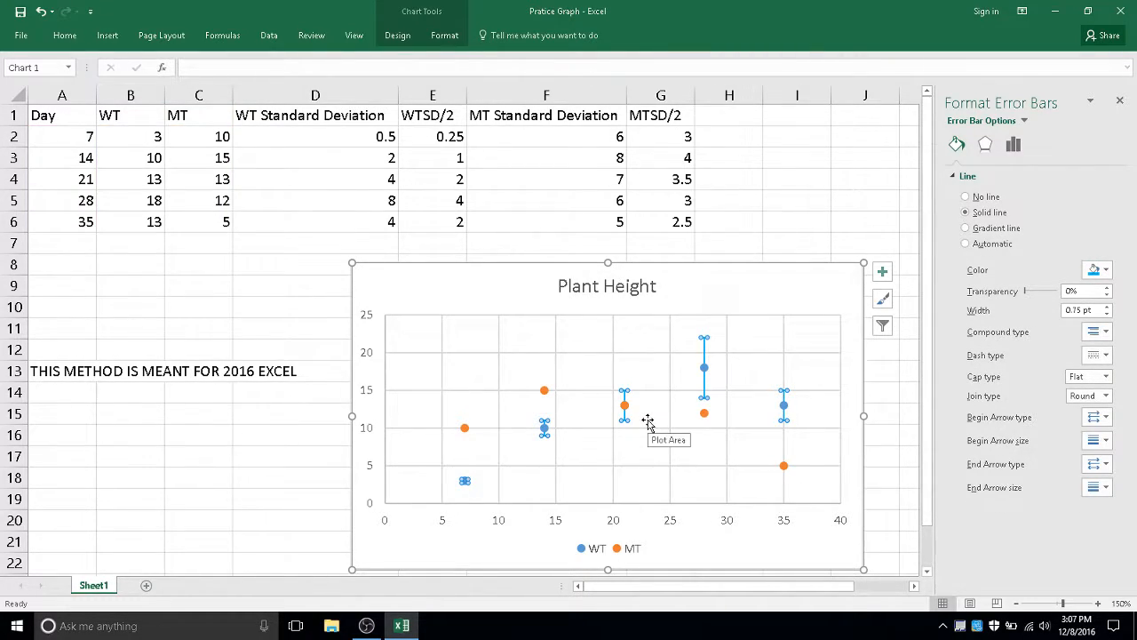
left_click(437, 130)
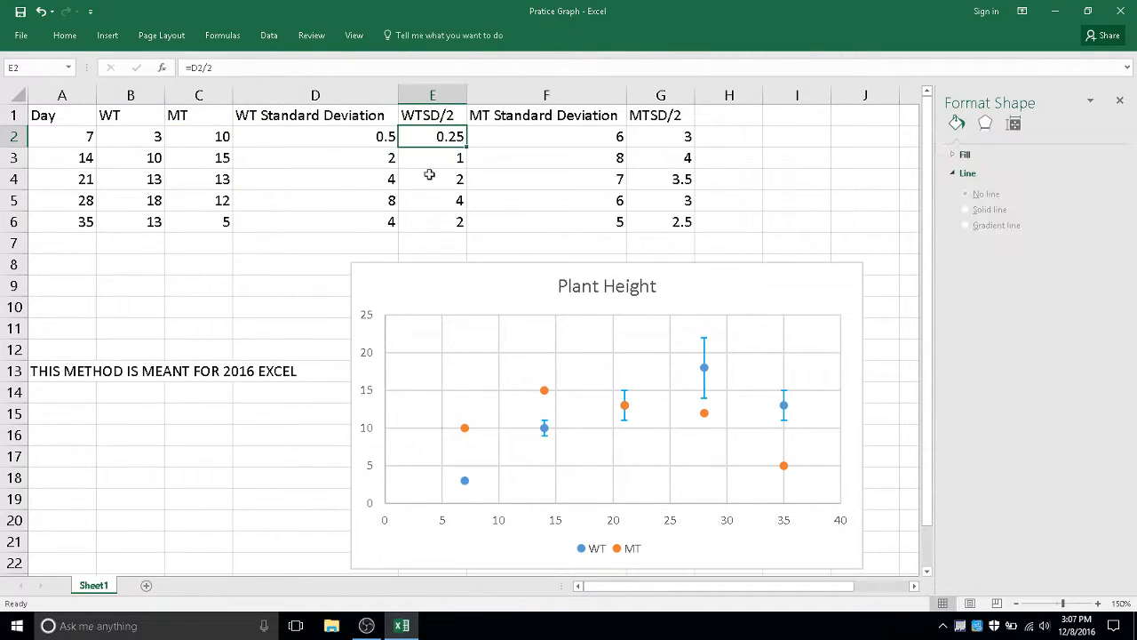
left_click(543, 429)
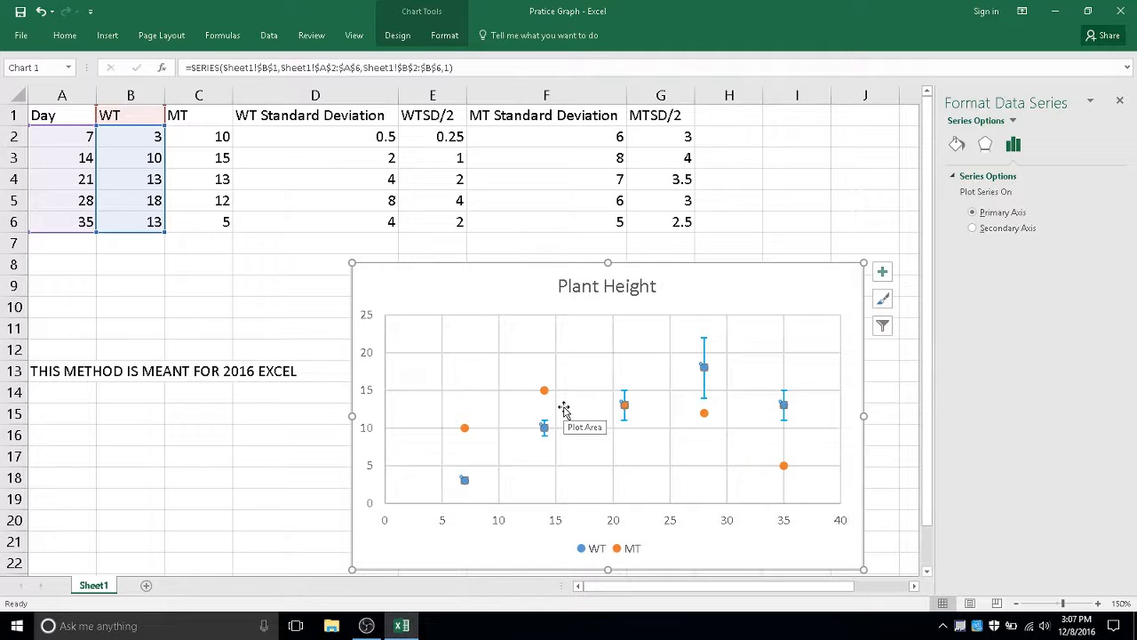
left_click_drag(384, 138, 363, 217)
left_click(364, 217)
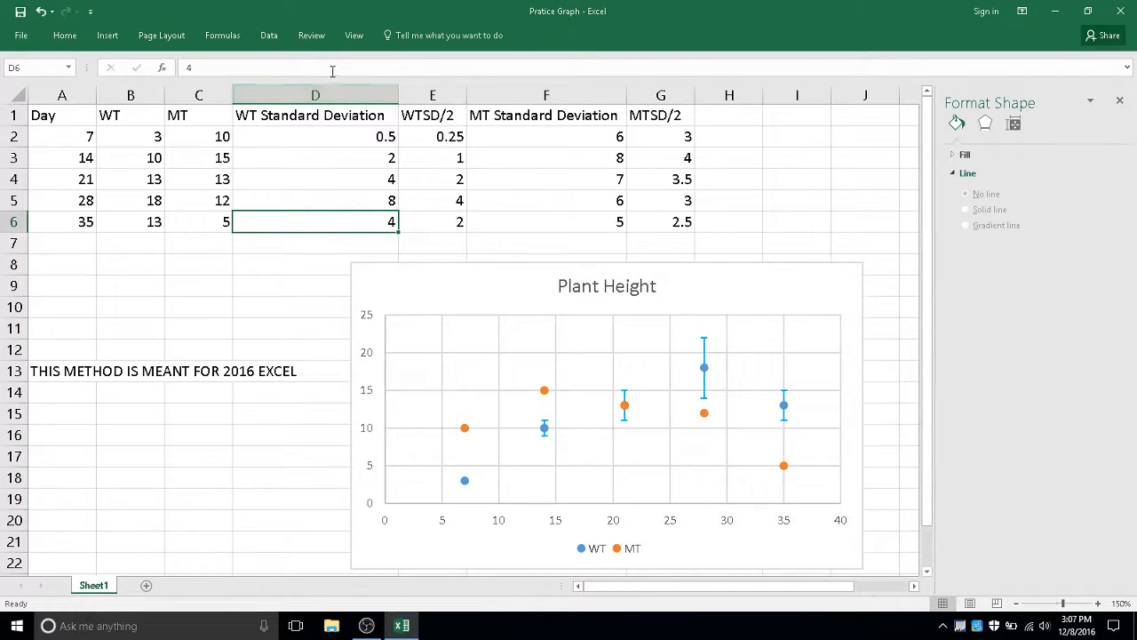
left_click(431, 134)
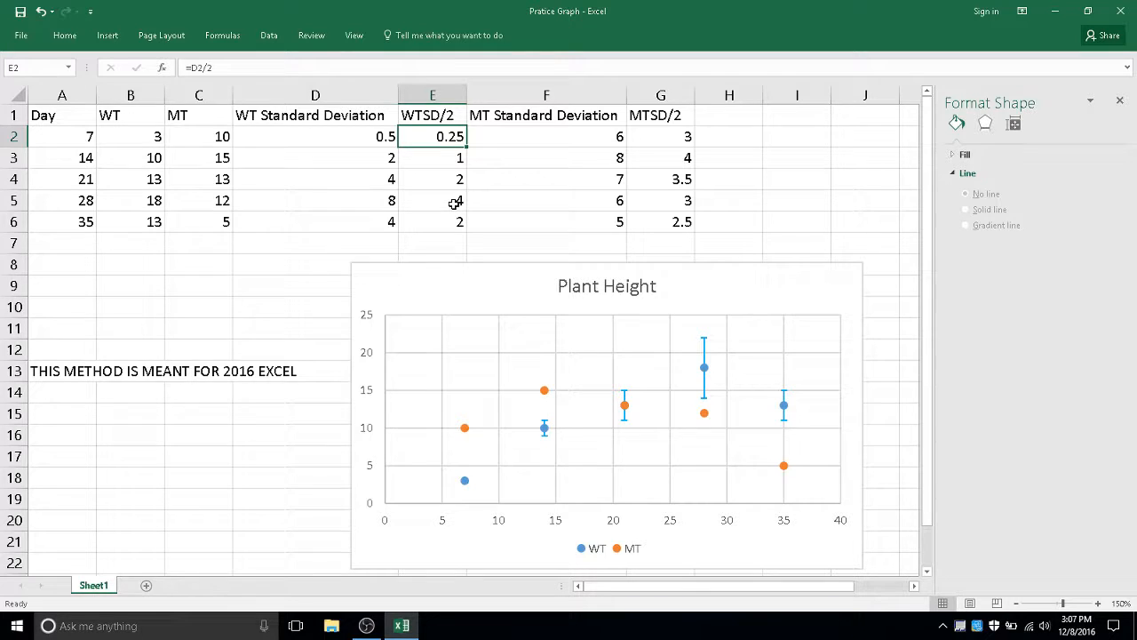
left_click(704, 349)
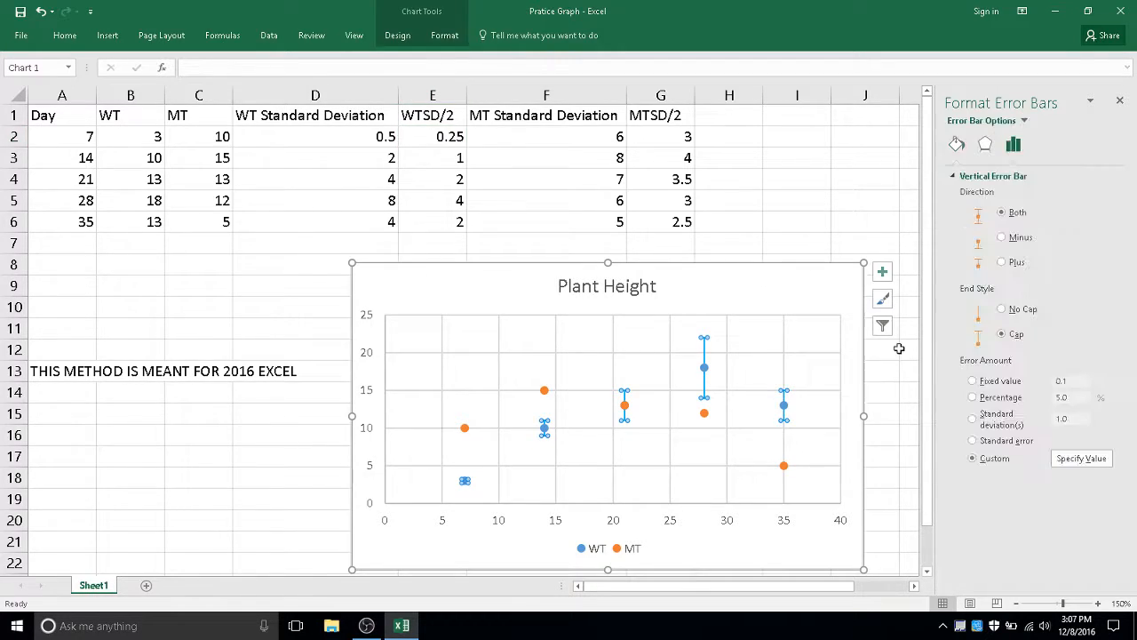
left_click(671, 302)
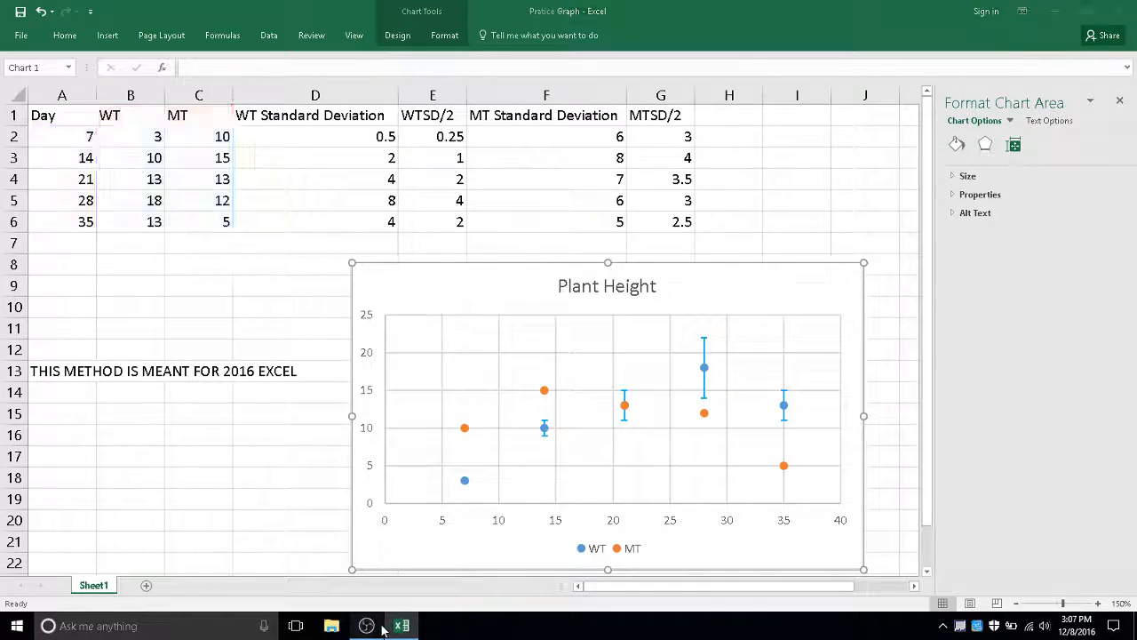